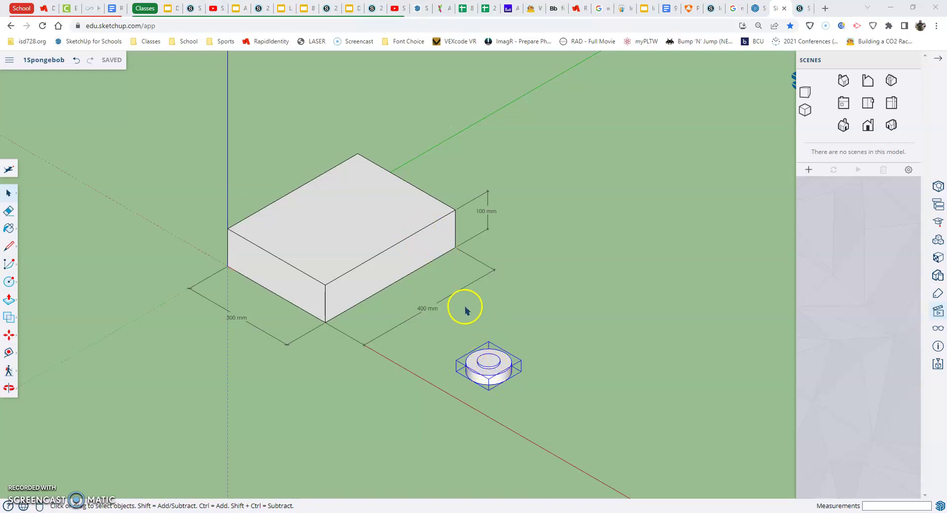
scroll(471, 316, up, 5)
scroll(474, 330, down, 5)
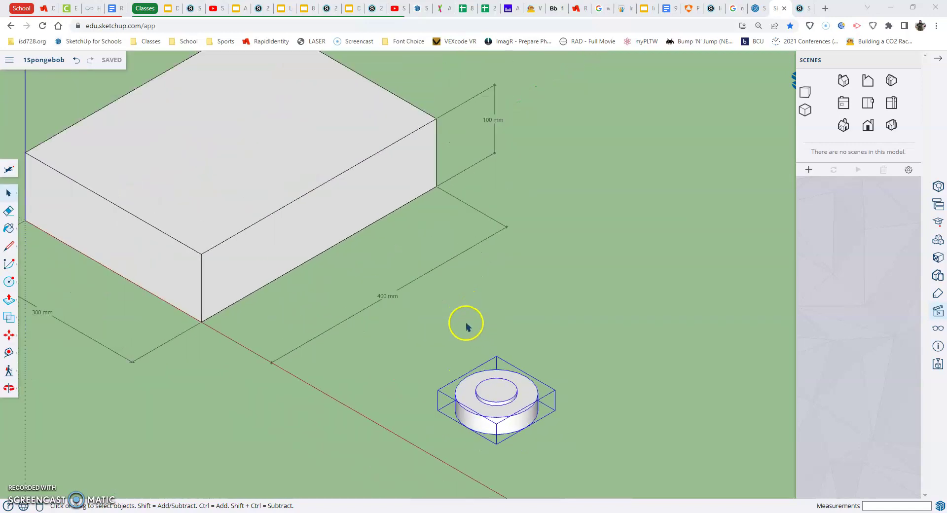
click(494, 397)
click(483, 376)
scroll(489, 380, up, 3)
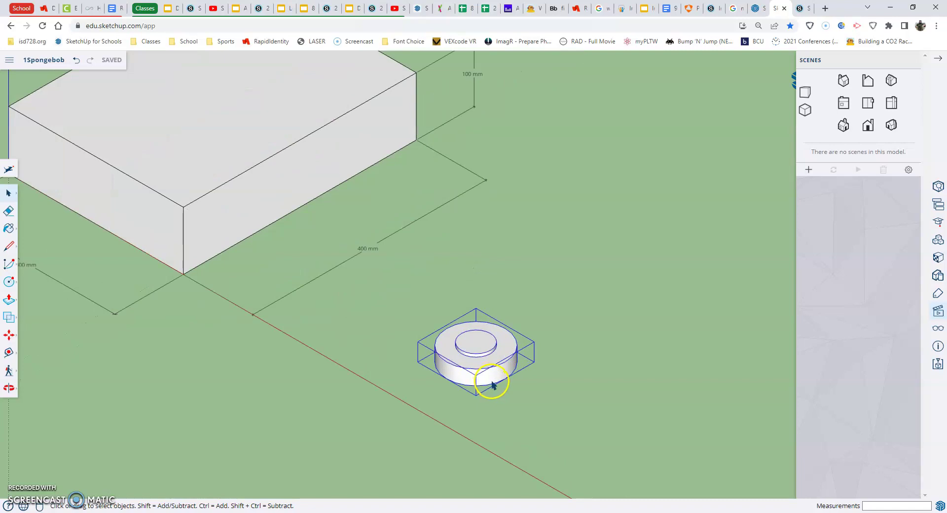
scroll(492, 384, down, 3)
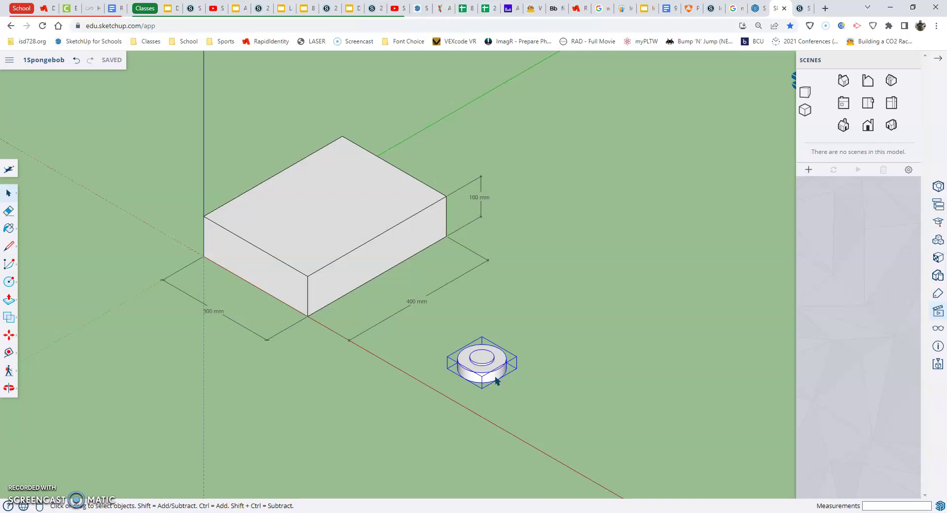
right_click(483, 364)
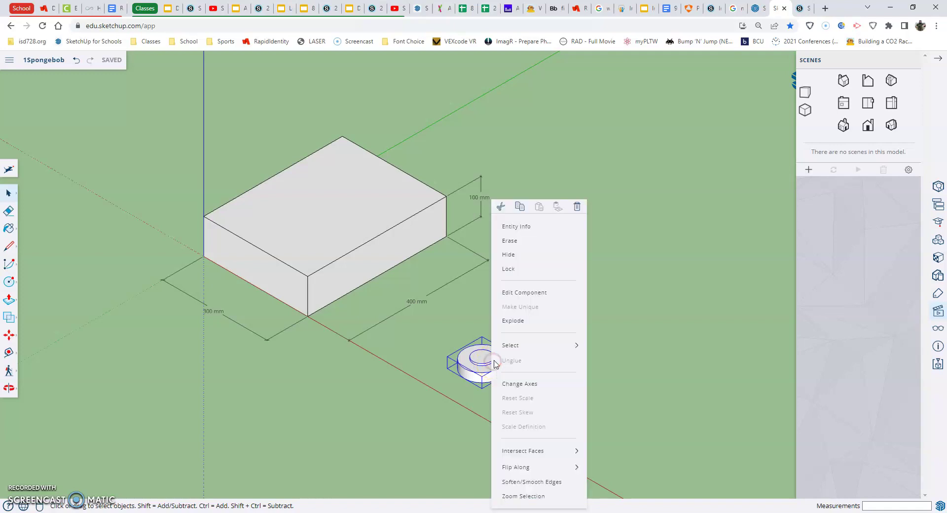
click(513, 321)
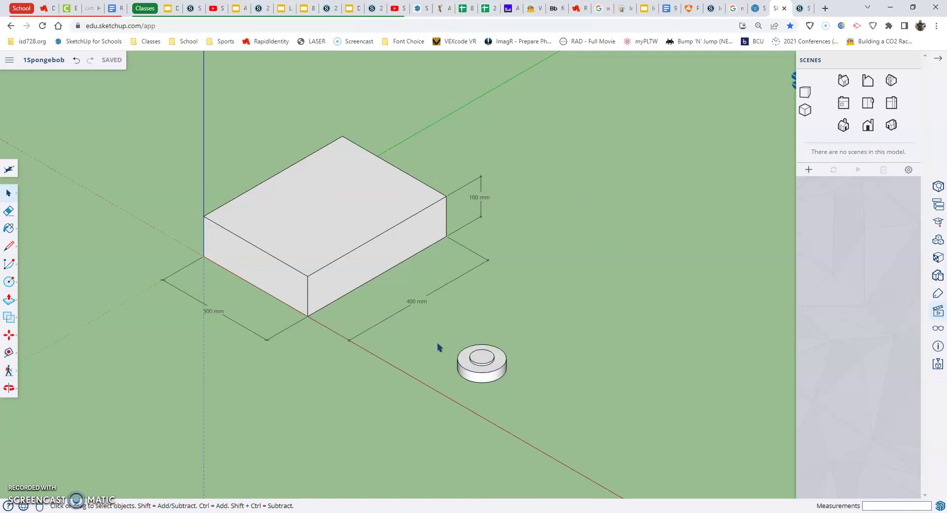
click(445, 364)
click(490, 356)
click(486, 365)
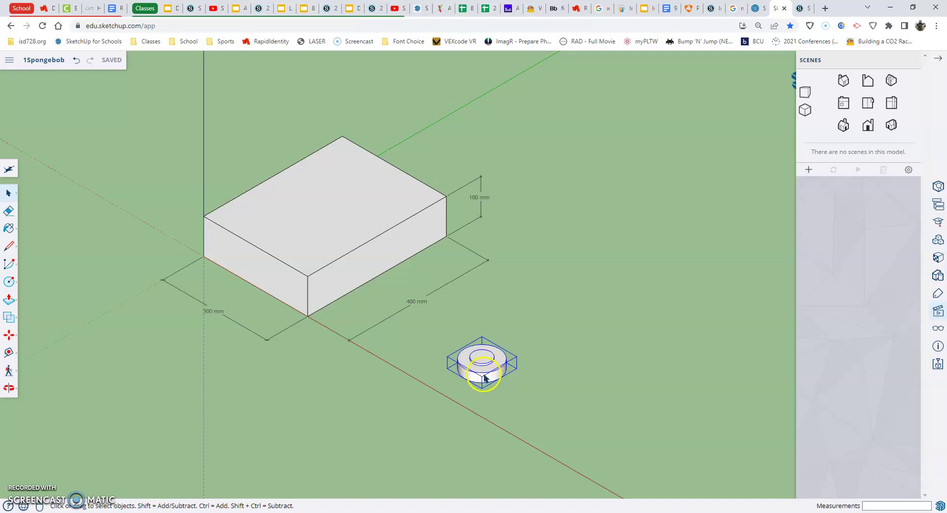
Open the eye component for editing and try to pull its inner circle up about 27 mm
double_click(475, 373)
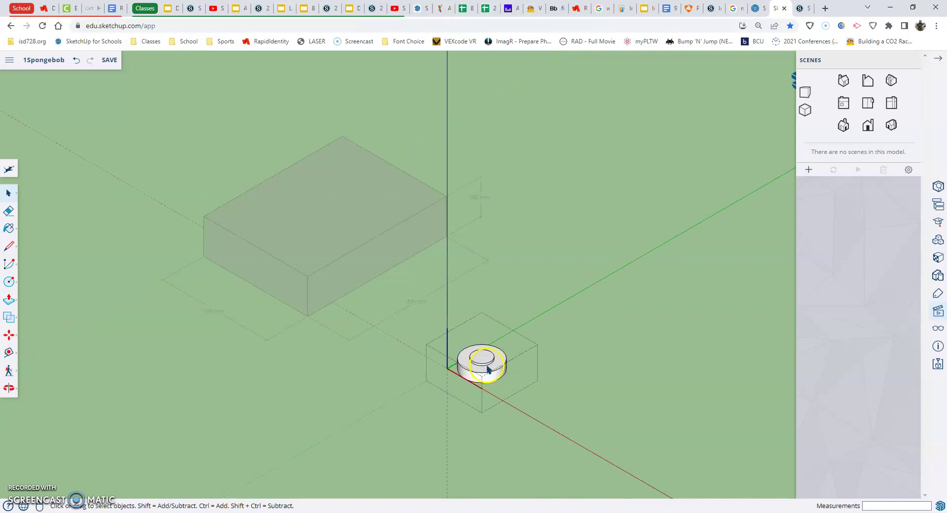
scroll(487, 372, up, 5)
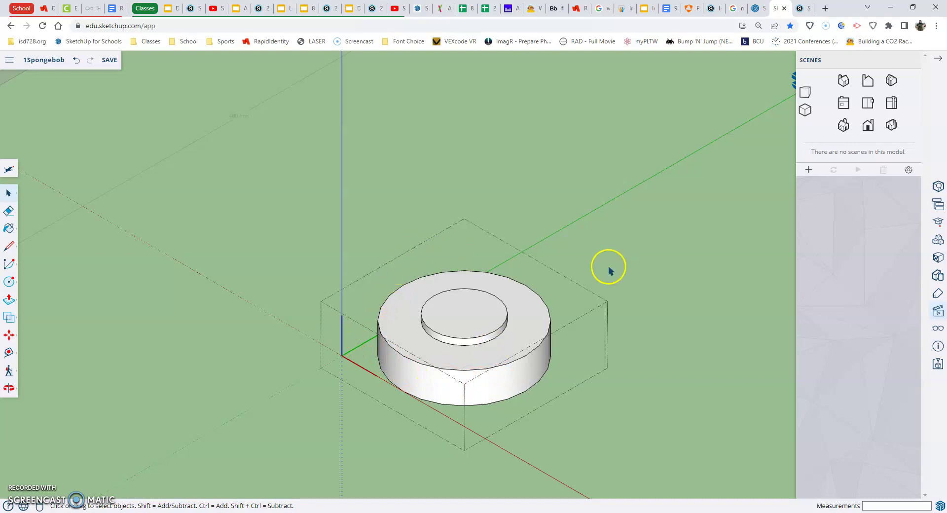
click(24, 285)
drag(446, 313, 443, 275)
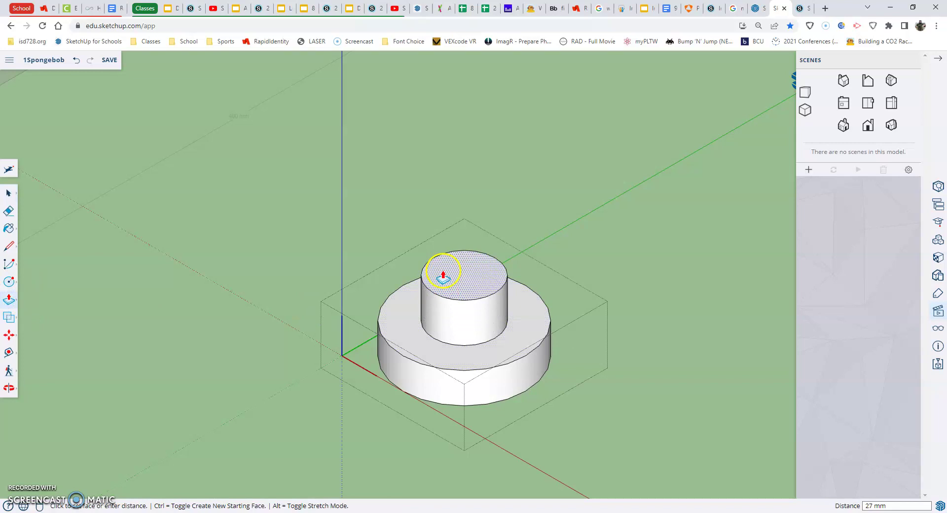
key(ctrl+z)
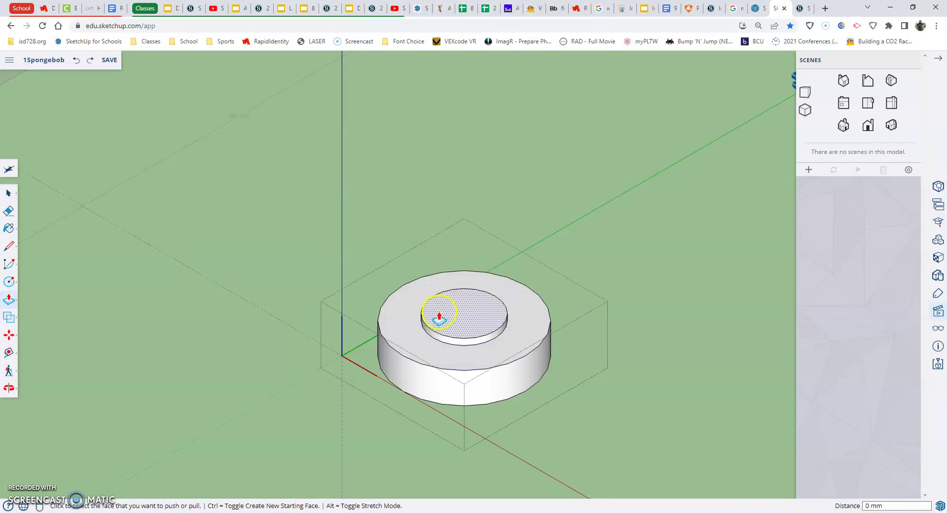
click(9, 193)
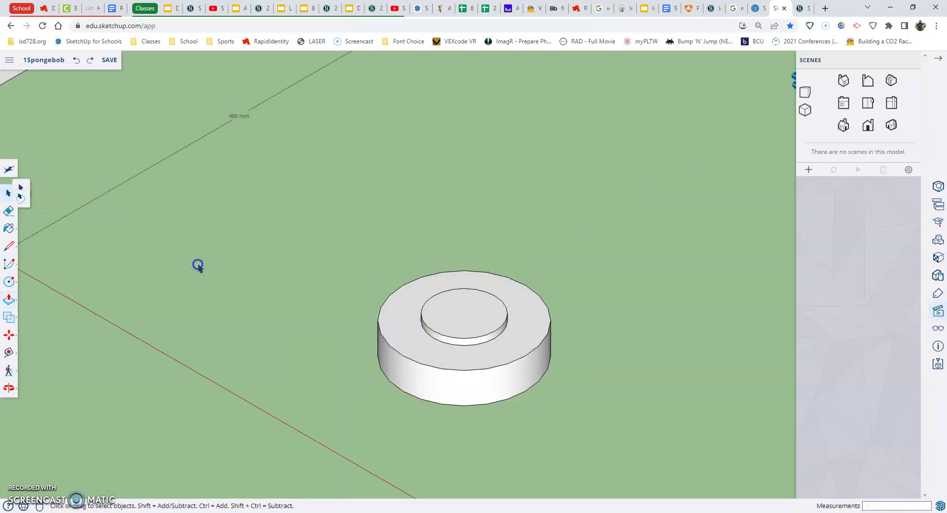
Switch to the top view with the box and the eye component both in sight
scroll(212, 322, down, 3)
scroll(212, 322, down, 5)
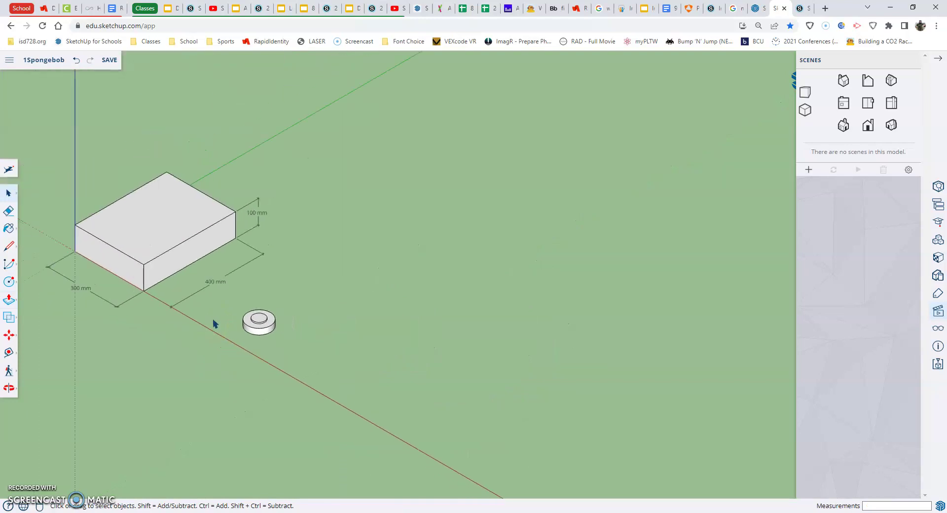
scroll(144, 295, up, 2)
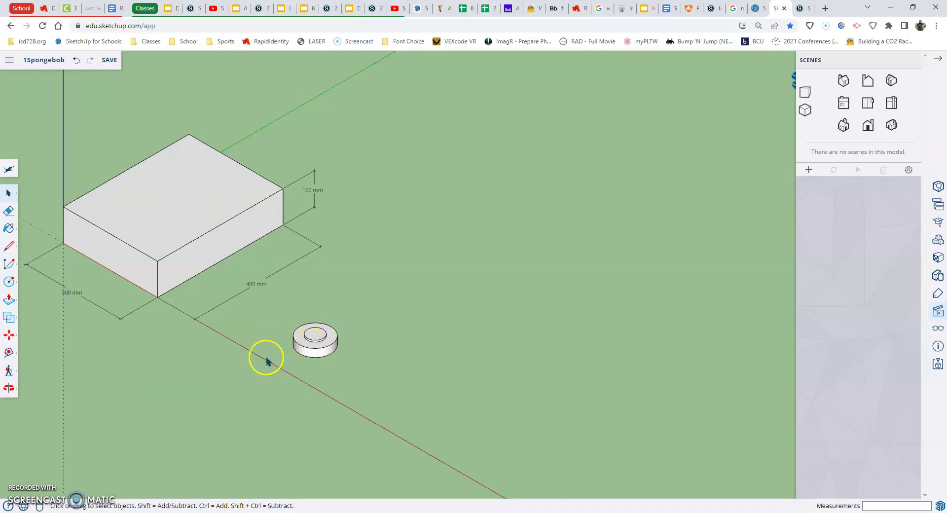
click(869, 105)
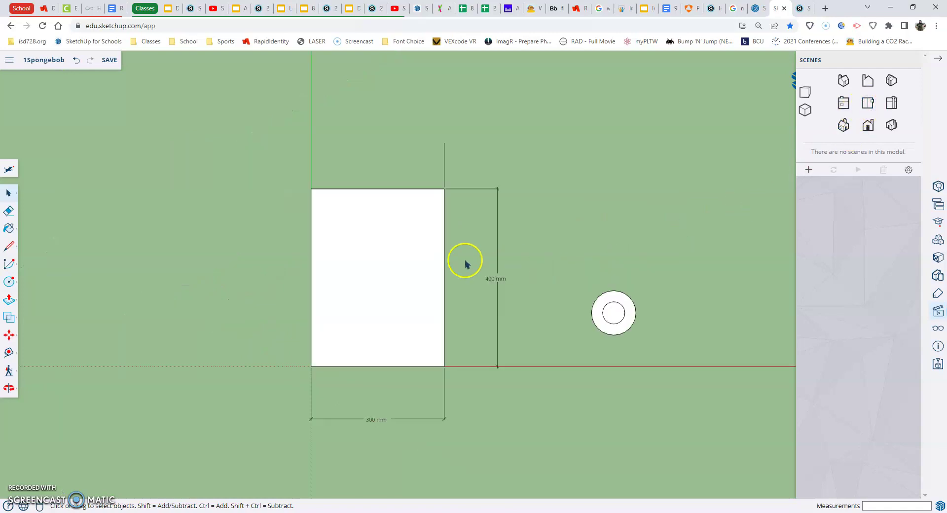
scroll(406, 291, up, 3)
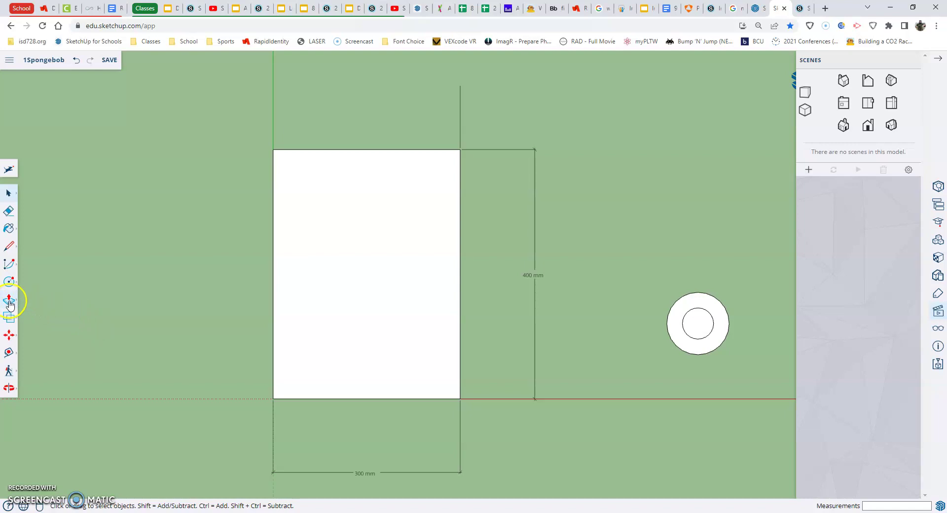
Activate the Tape Measure tool and try out a vertical guide parallel to the box's left edge
click(9, 336)
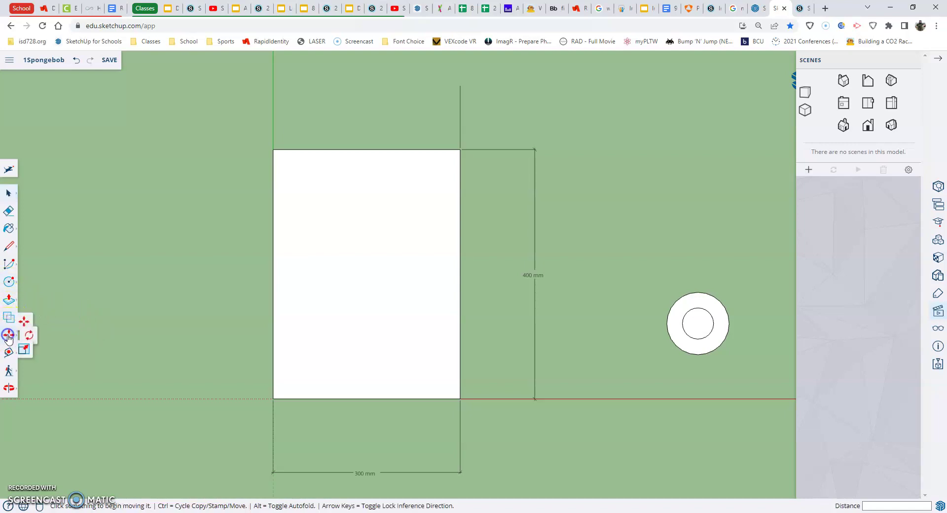
click(8, 352)
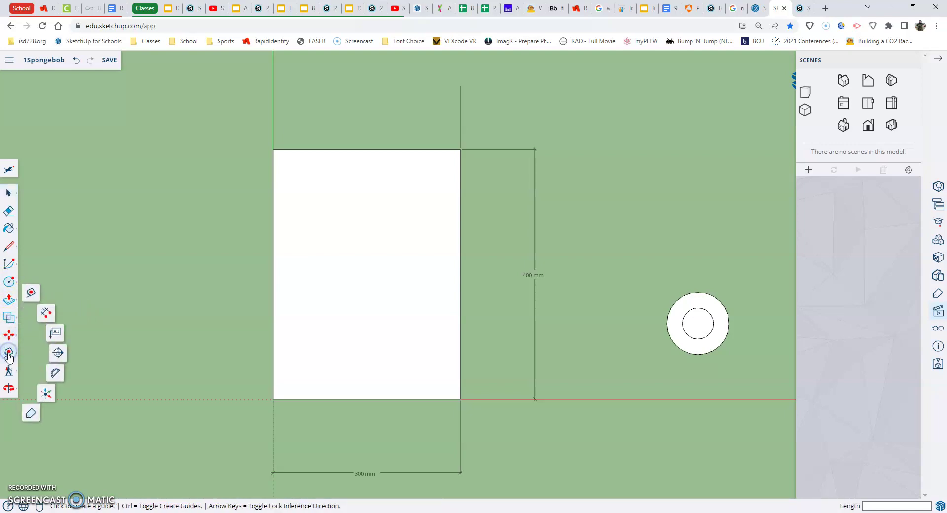
click(9, 352)
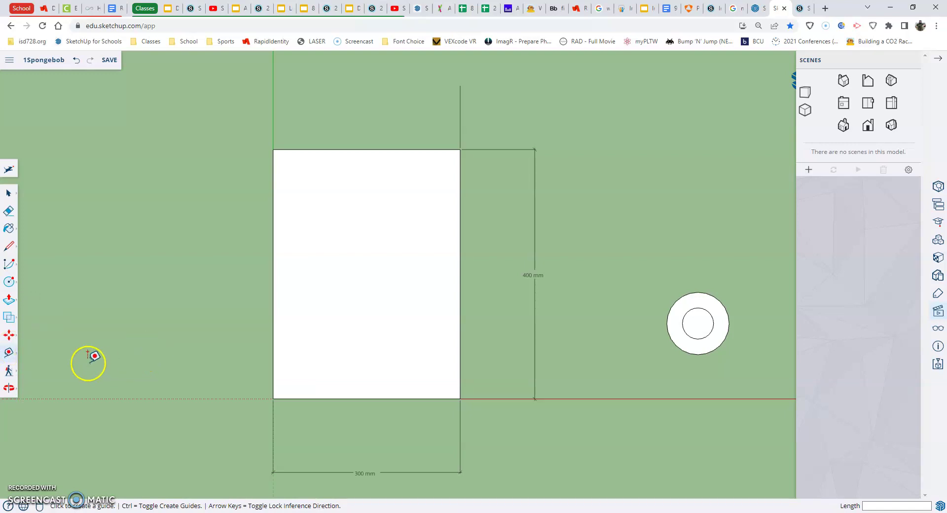
click(273, 302)
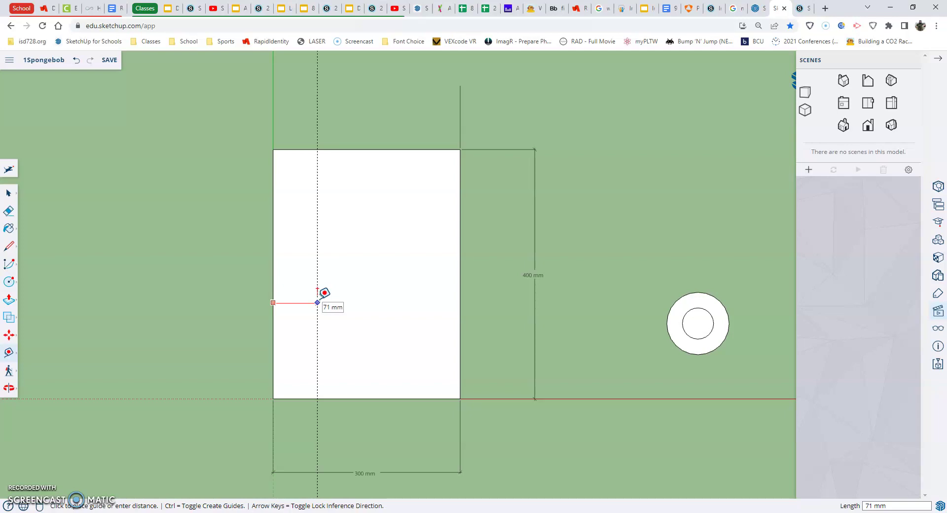
key(Escape)
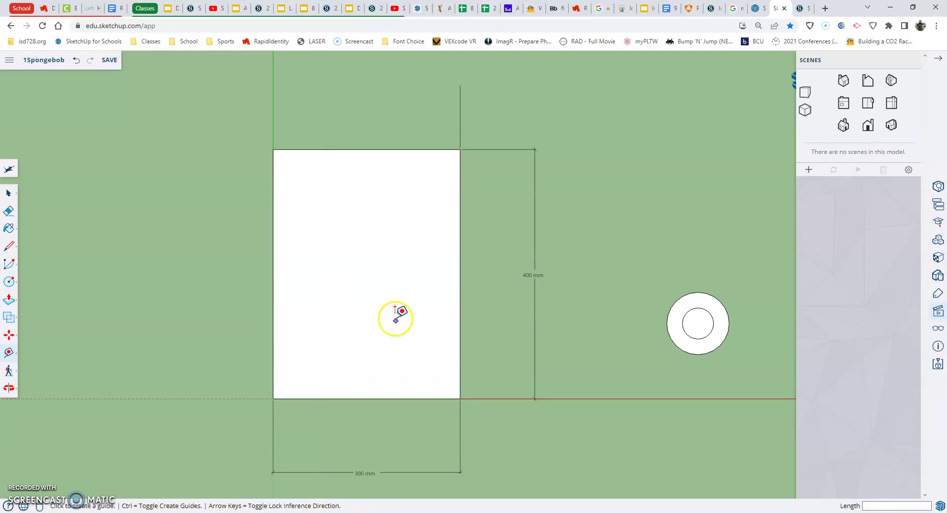
Check the eye-center offsets in the reference drawing and place a vertical guide 75 mm in from the box's left edge
click(803, 9)
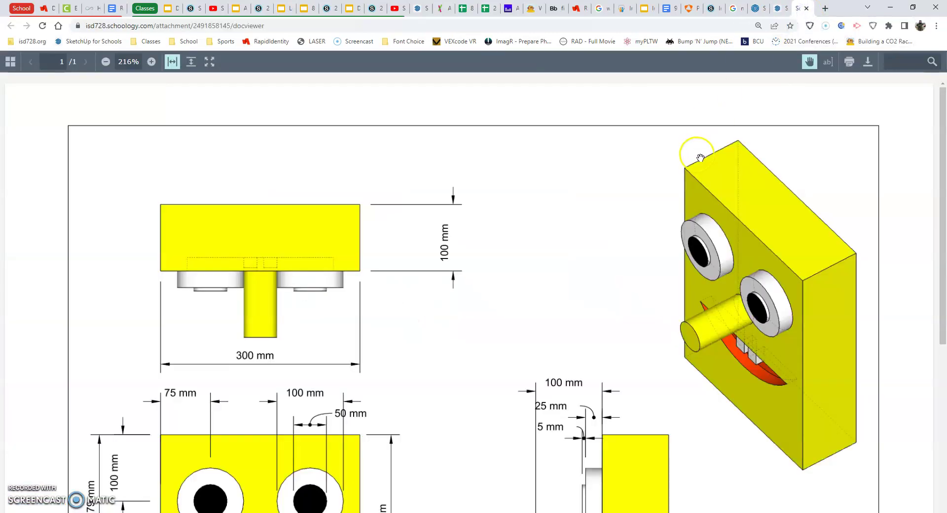
scroll(584, 218, down, 2)
scroll(582, 219, down, 1)
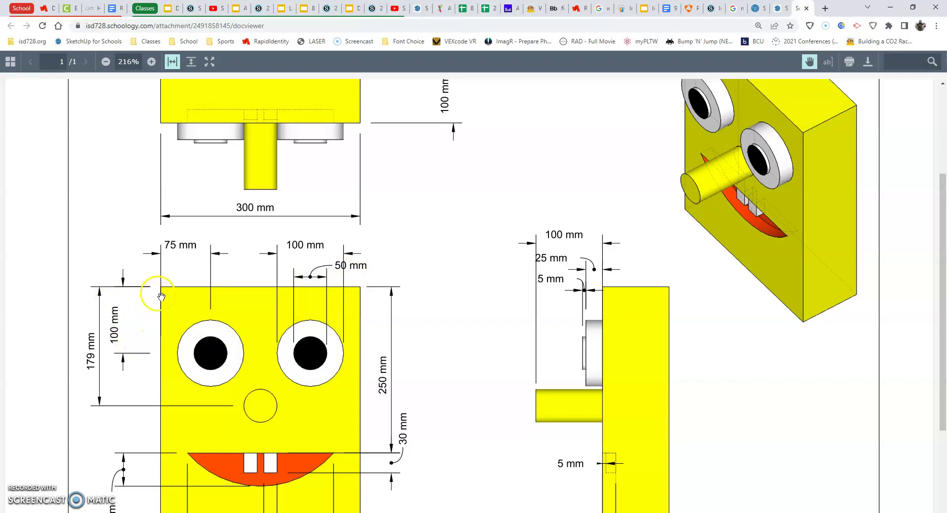
click(781, 15)
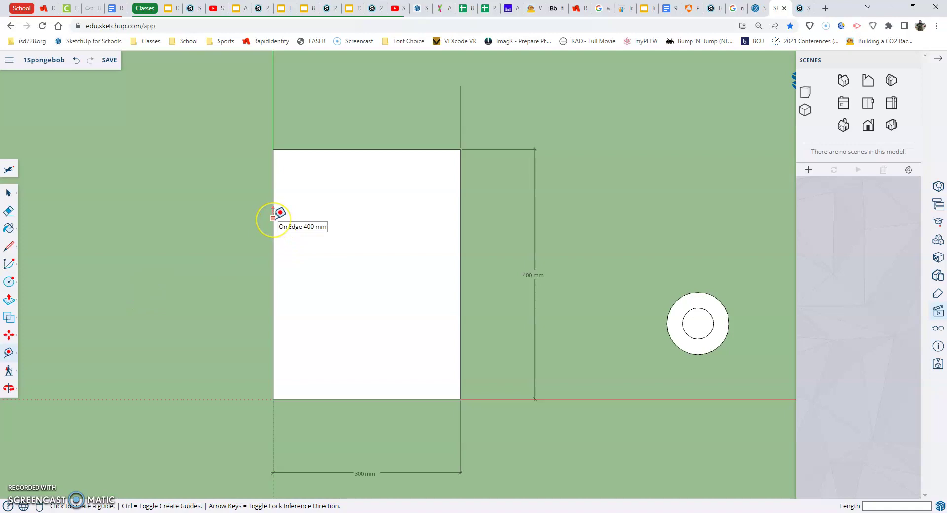
drag(273, 218, 316, 219)
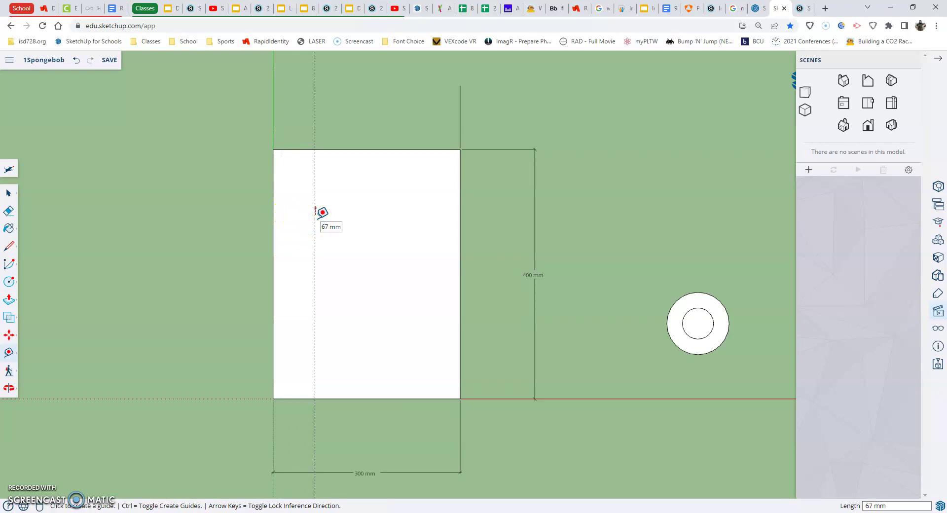
text(75)
key(Return)
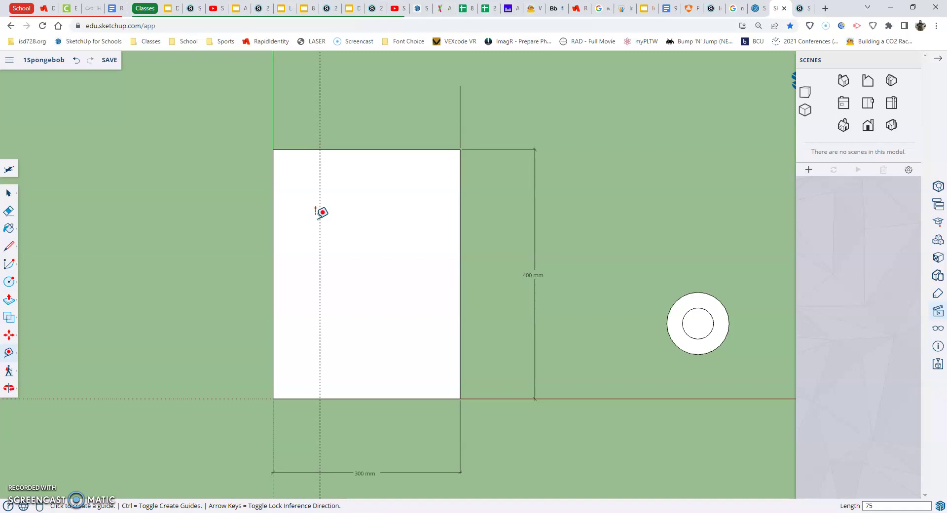
Place a horizontal guide 100 mm below the top edge of the box face
click(308, 148)
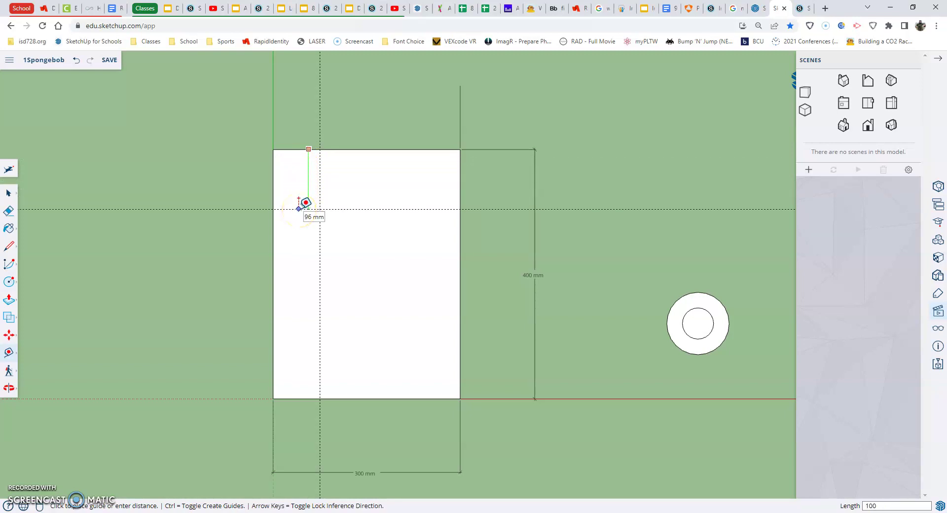
key(Return)
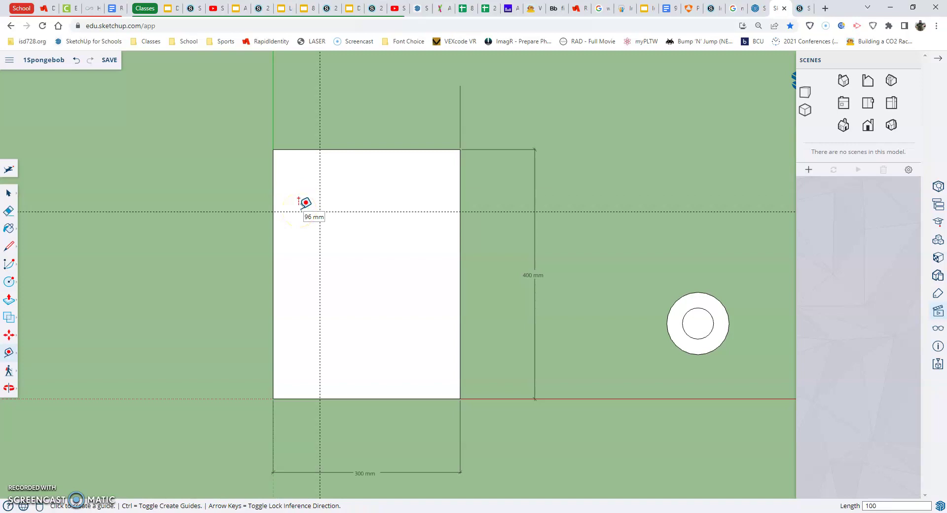
click(324, 203)
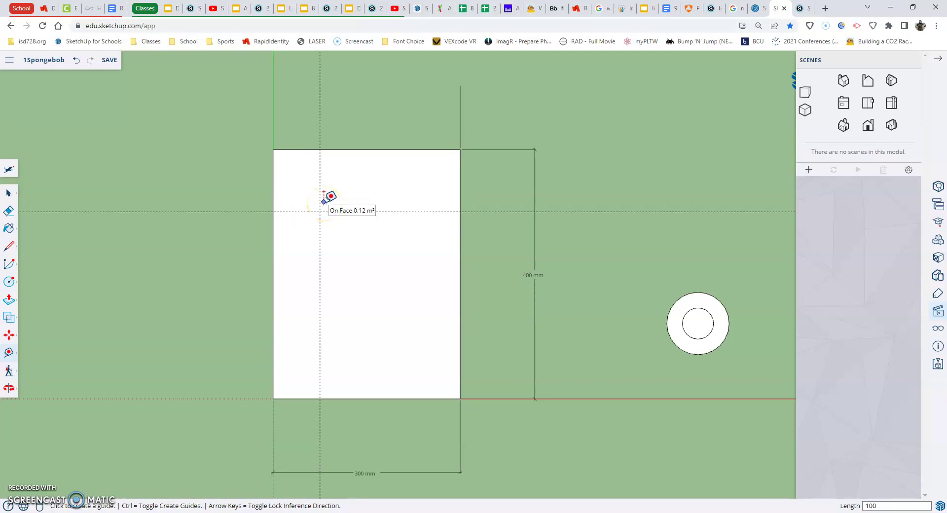
Place a vertical guide 75 mm in from the box's right edge
click(460, 194)
drag(460, 194, 402, 193)
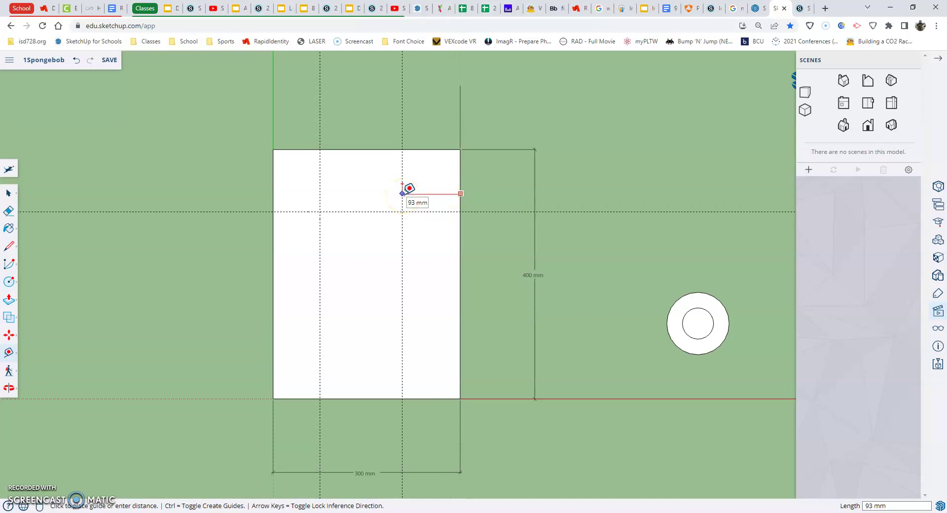
key(Return)
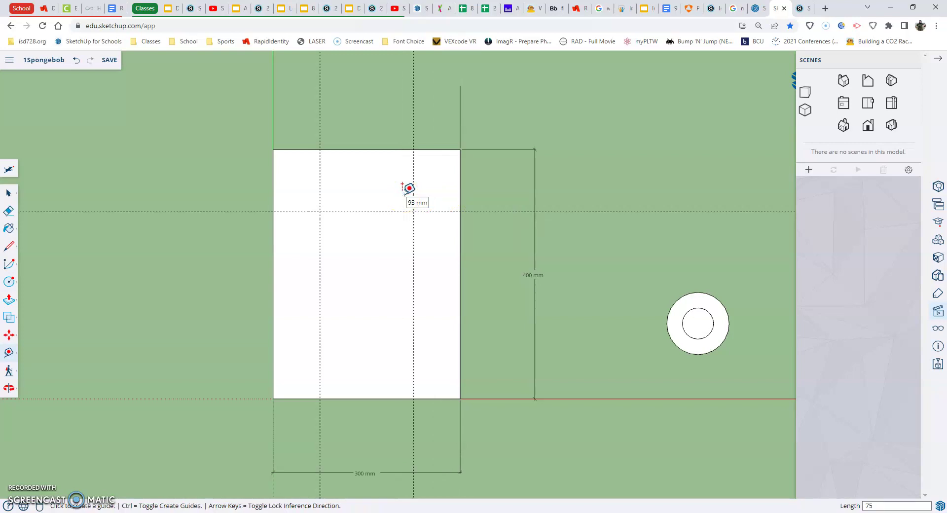
drag(402, 185, 320, 215)
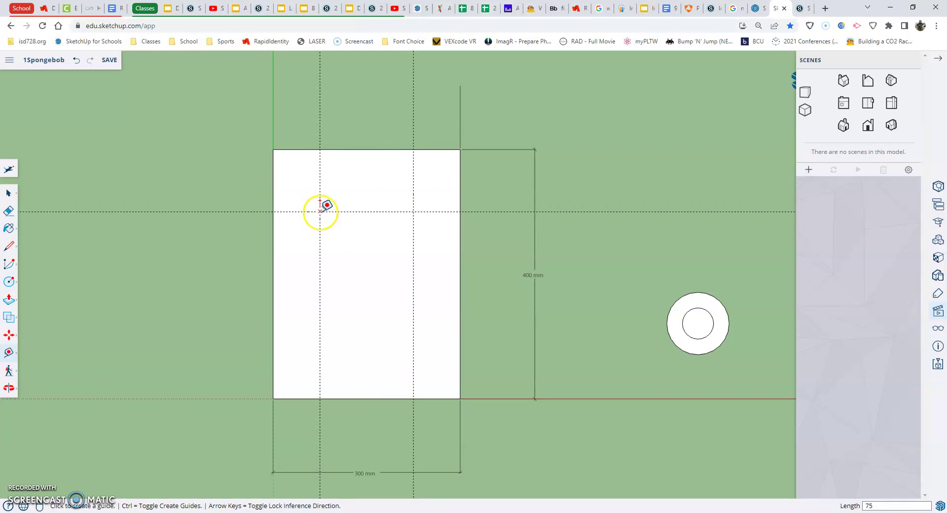
scroll(330, 212, up, 3)
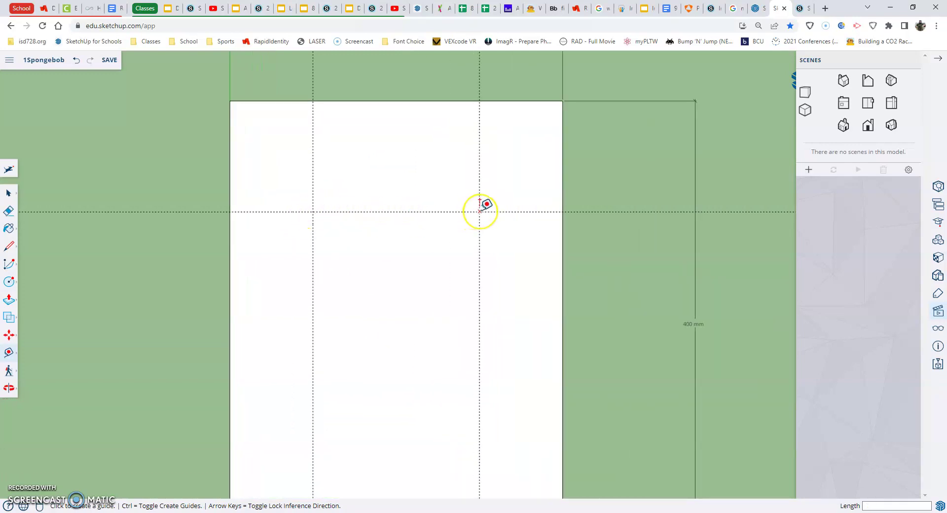
scroll(480, 210, down, 1)
scroll(480, 210, down, 2)
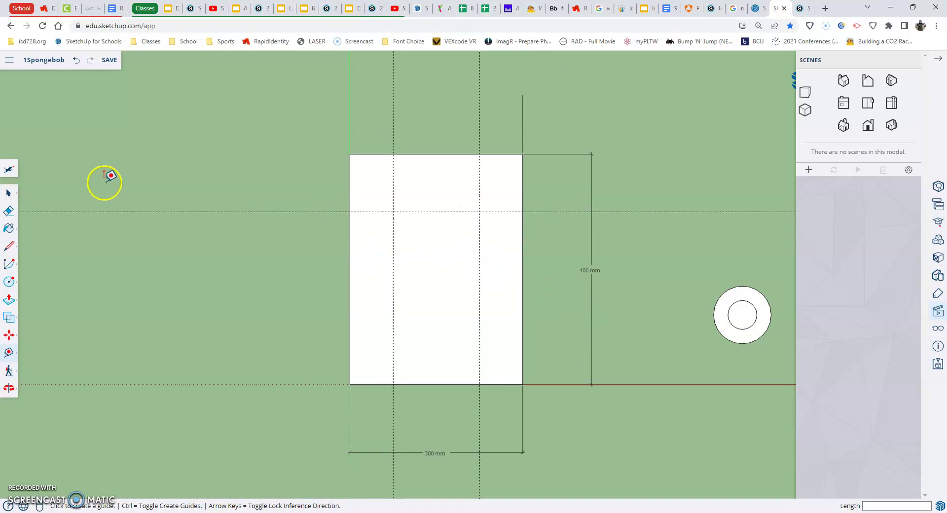
Select the eye component beside the box and activate the Move tool
click(9, 193)
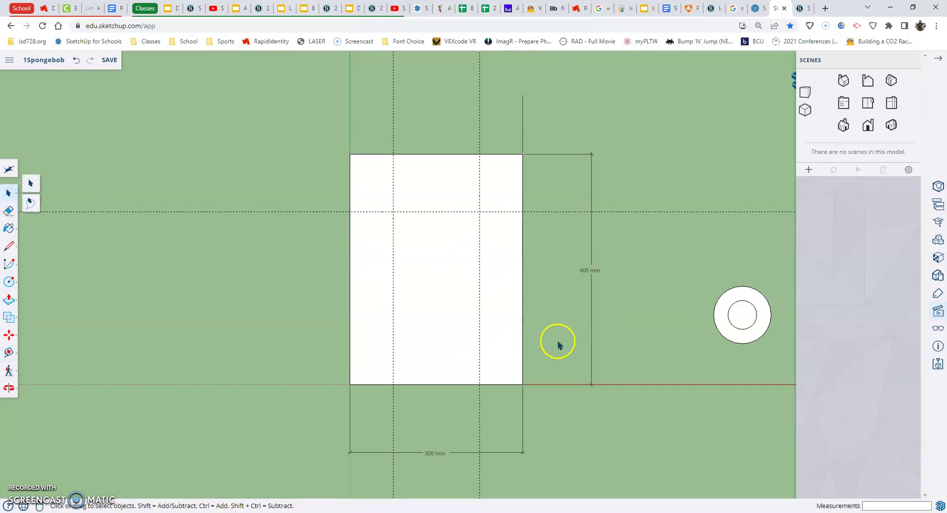
click(738, 331)
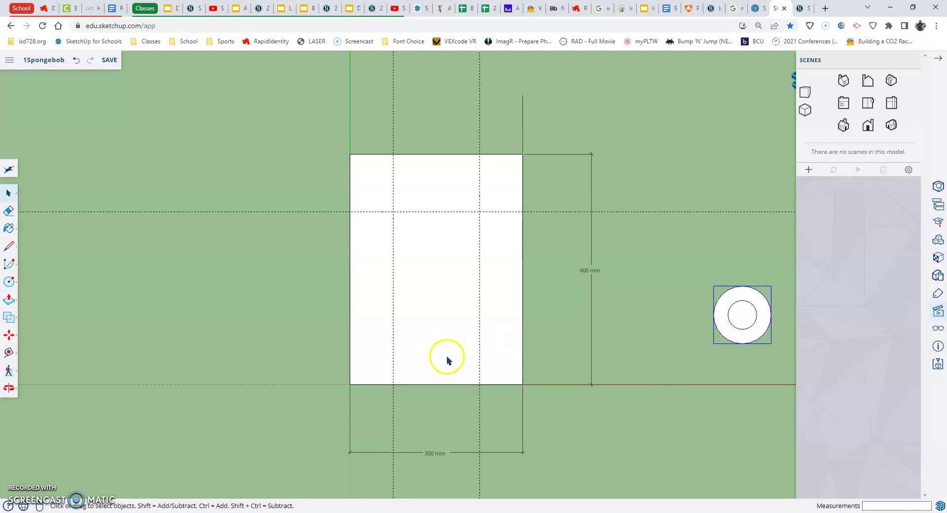
click(10, 339)
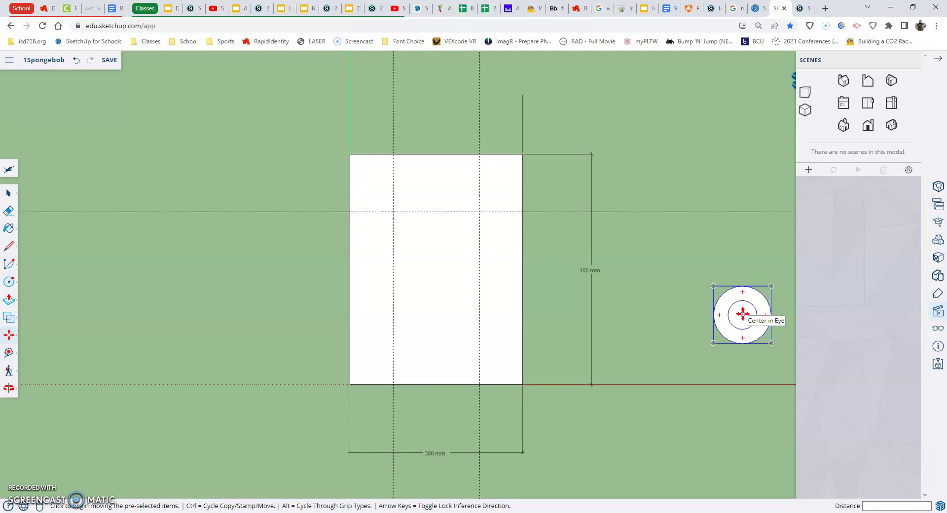
Try moving the eye by the center of its top face and set it down in open space away from the box
drag(742, 314, 699, 268)
middle_drag(662, 279, 541, 144)
click(545, 147)
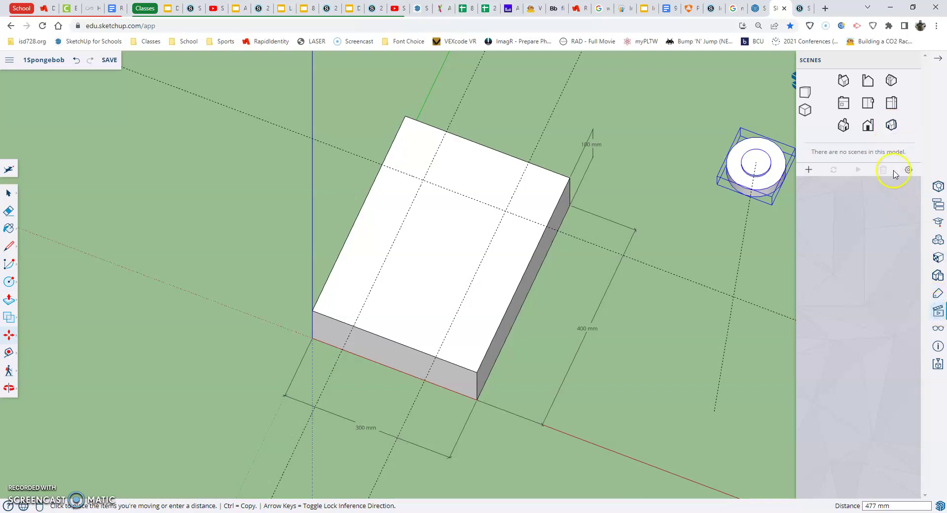
click(891, 125)
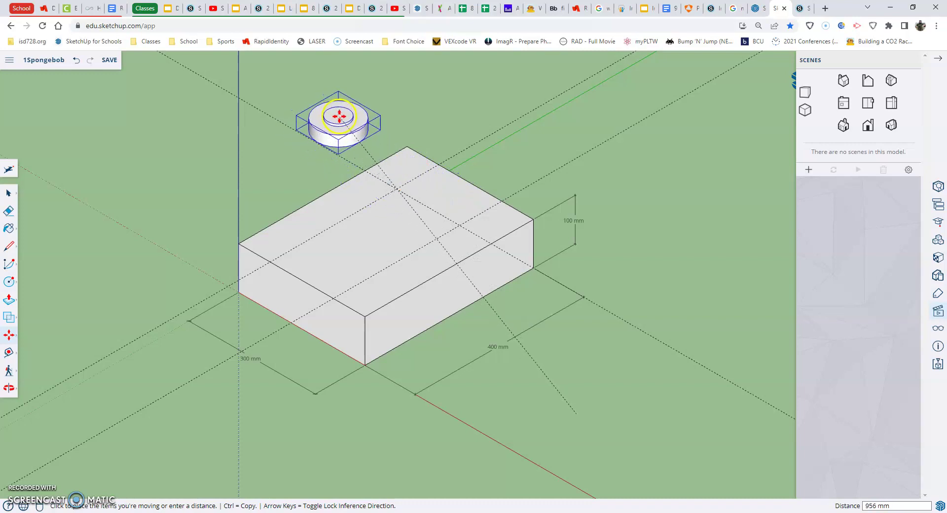
click(342, 118)
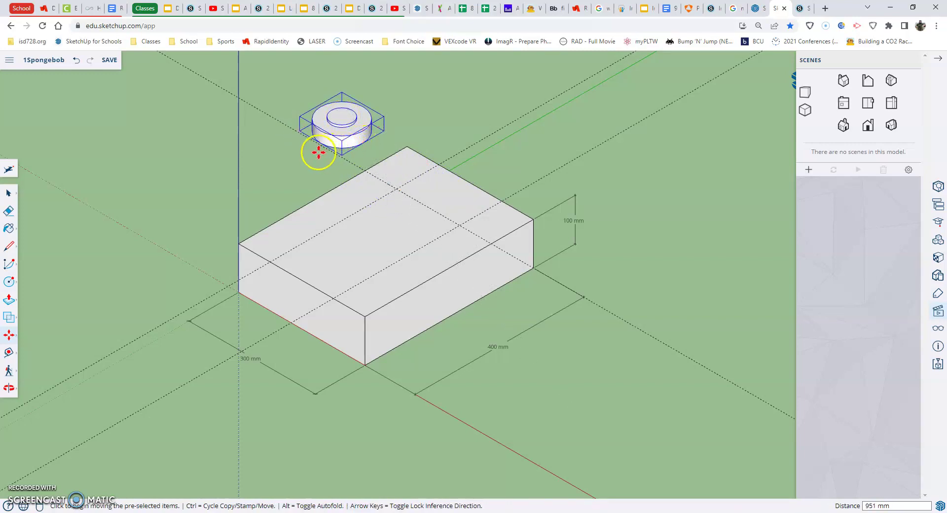
Move the eye by the center of its underside onto the intersection of the left vertical guide and the horizontal guide on the box face
middle_drag(323, 141, 408, 146)
middle_drag(224, 220, 461, 165)
middle_drag(169, 293, 260, 170)
scroll(186, 268, up, 3)
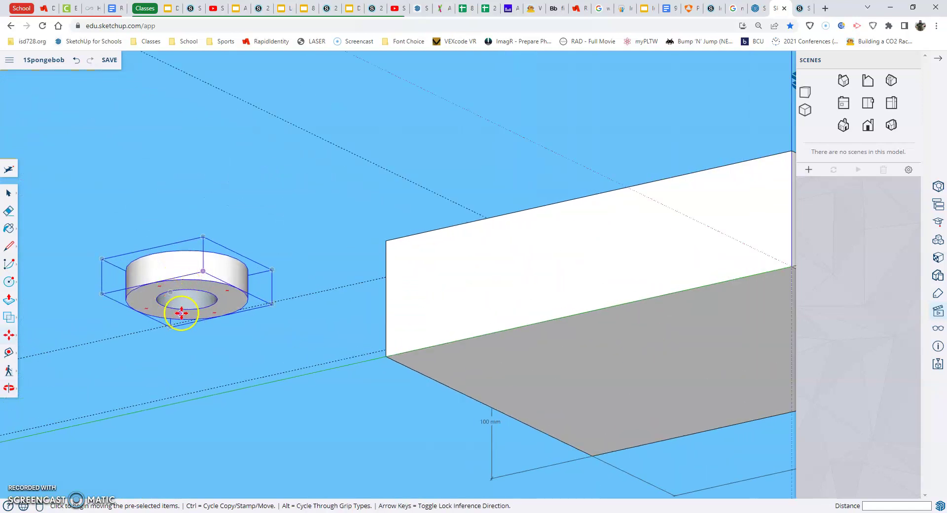
scroll(181, 313, up, 2)
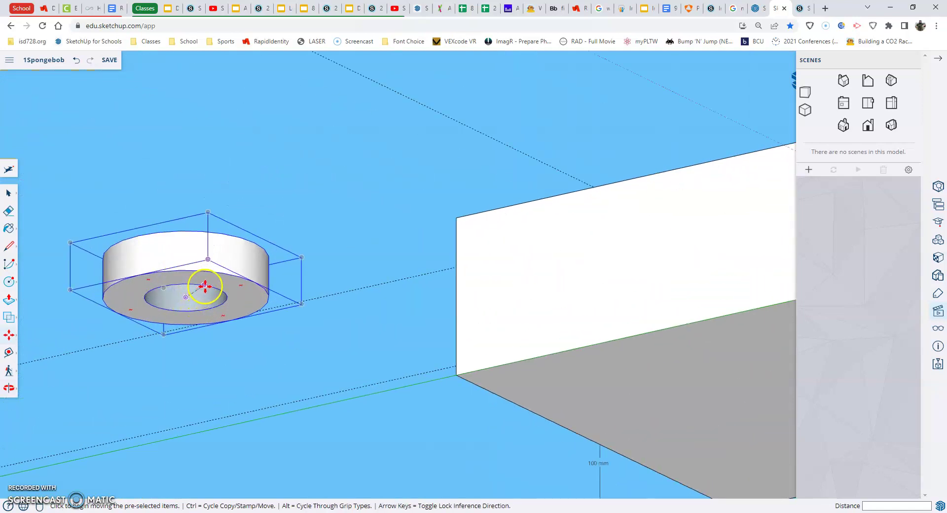
click(187, 297)
scroll(185, 300, down, 5)
middle_drag(231, 289, 101, 476)
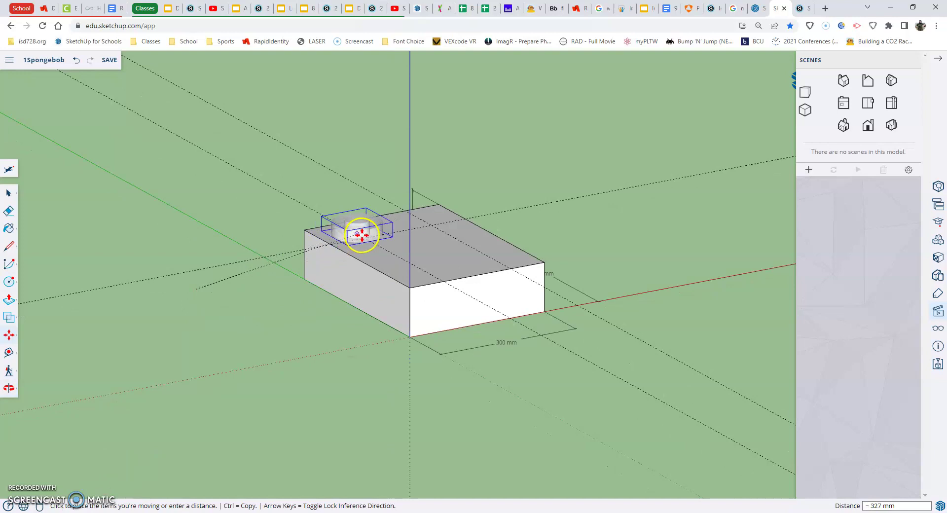
middle_drag(374, 223, 345, 272)
scroll(370, 211, up, 5)
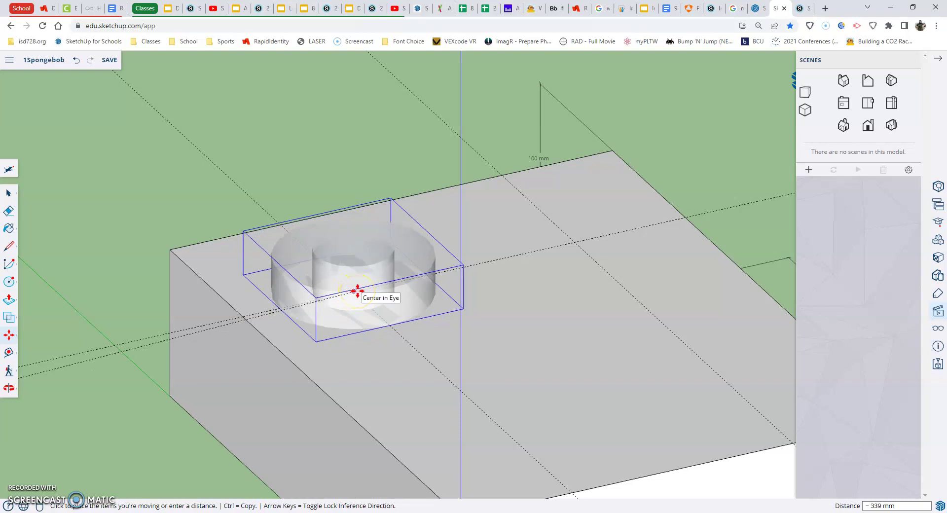
click(357, 291)
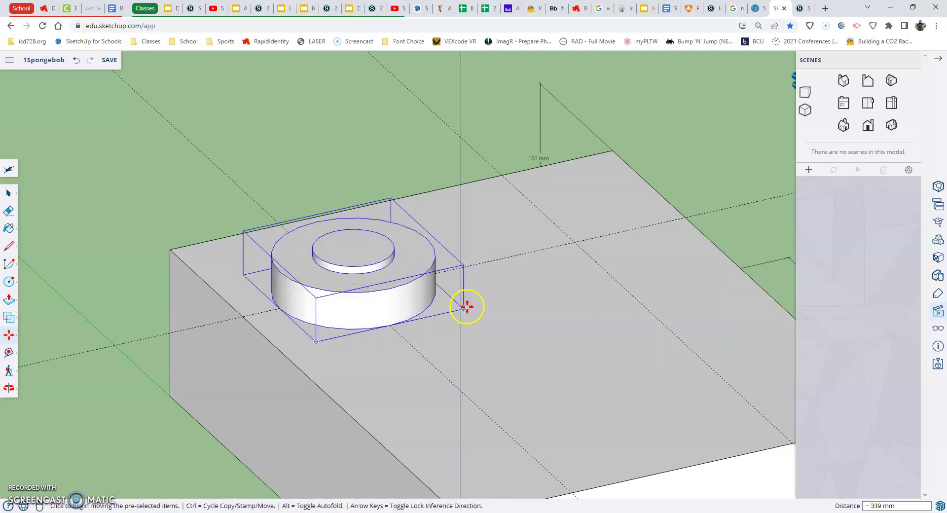
scroll(451, 336, down, 1)
middle_drag(438, 360, 464, 397)
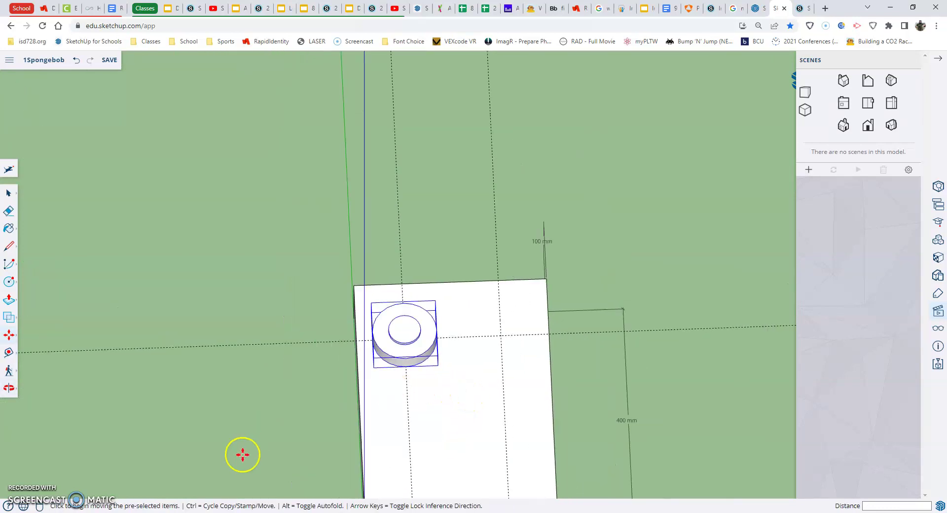